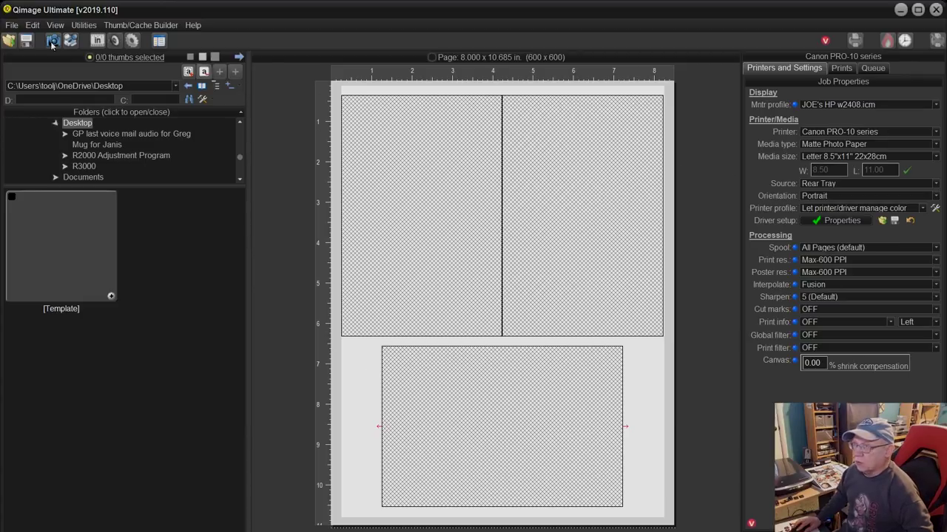
Open the Print/Schedule Unclog Jobs (Purge Sheets) window from the File menu.
click(12, 25)
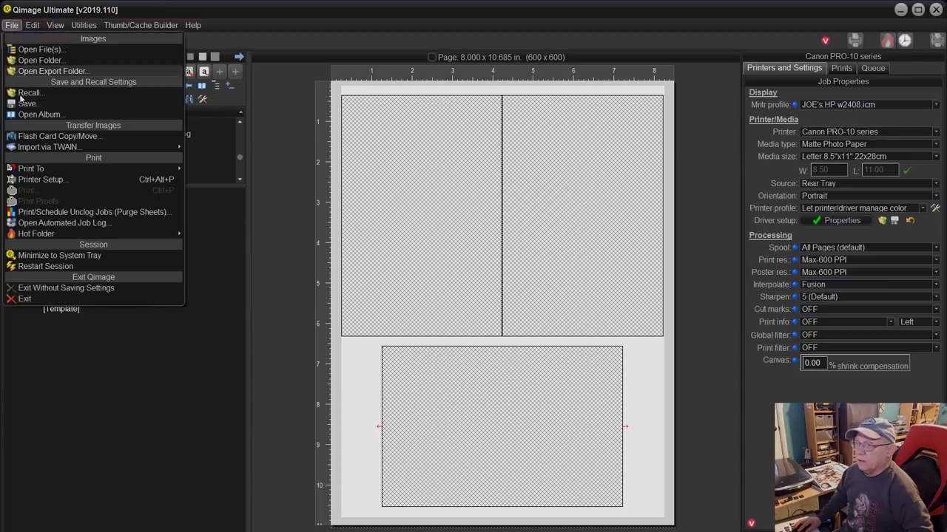
click(34, 213)
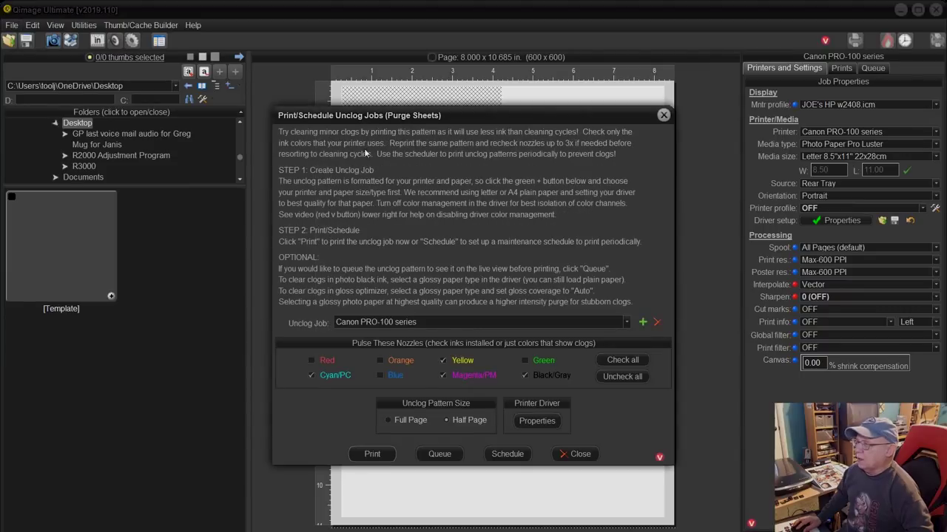
drag(442, 111, 465, 109)
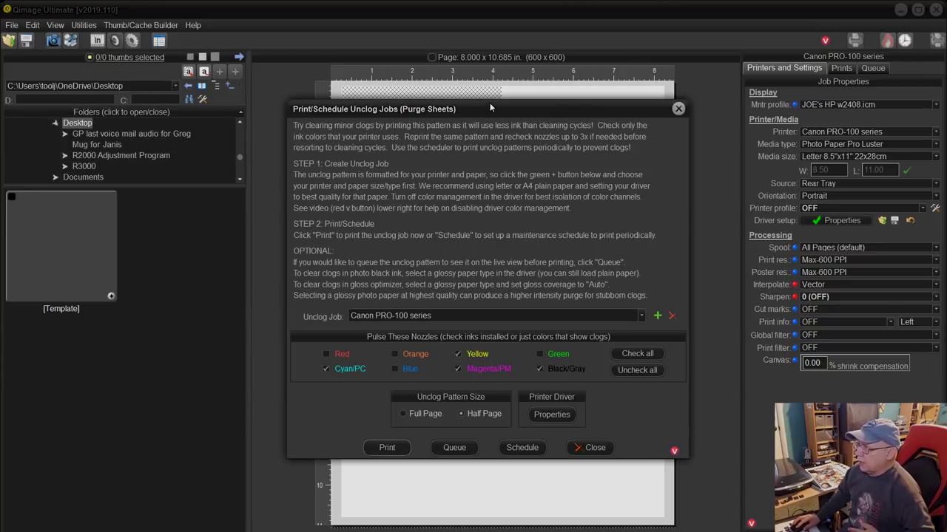
drag(485, 107, 495, 109)
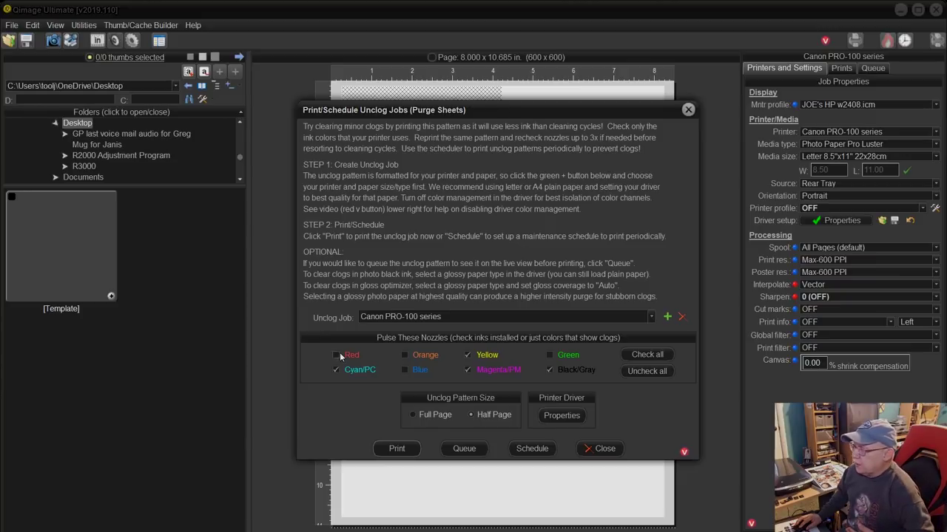
Check all nozzle colours and leave the unclog pattern at Half Page.
click(635, 356)
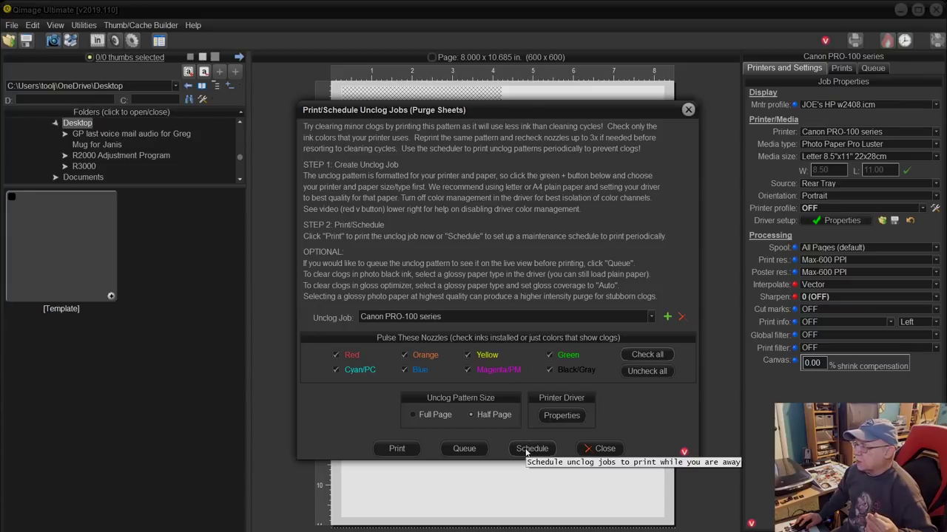
click(413, 415)
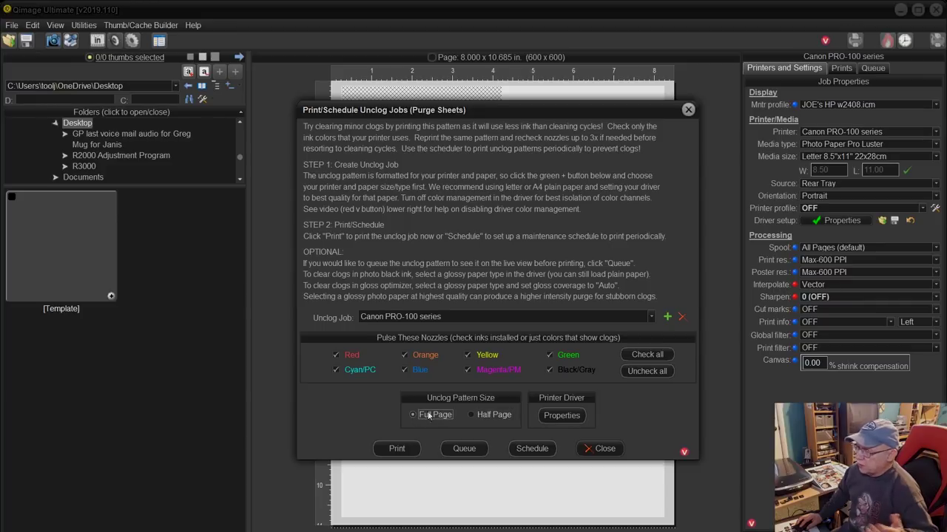
click(491, 423)
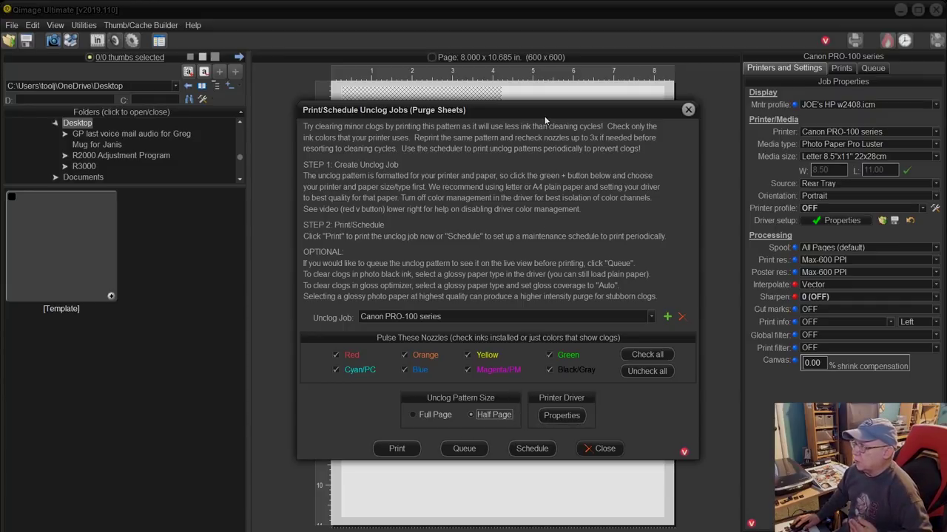
drag(545, 117, 271, 118)
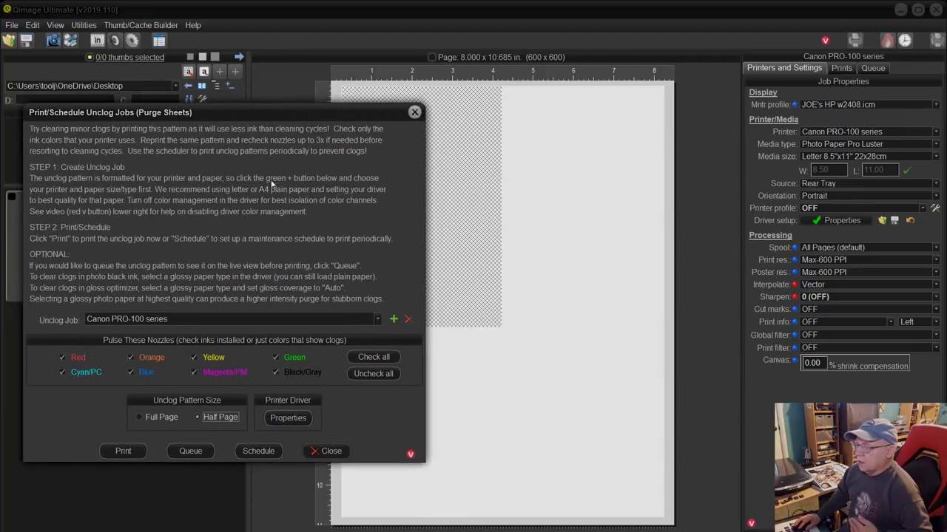
Queue the half-page Canon PRO-100 unclog pattern onto the Letter page preview.
click(189, 452)
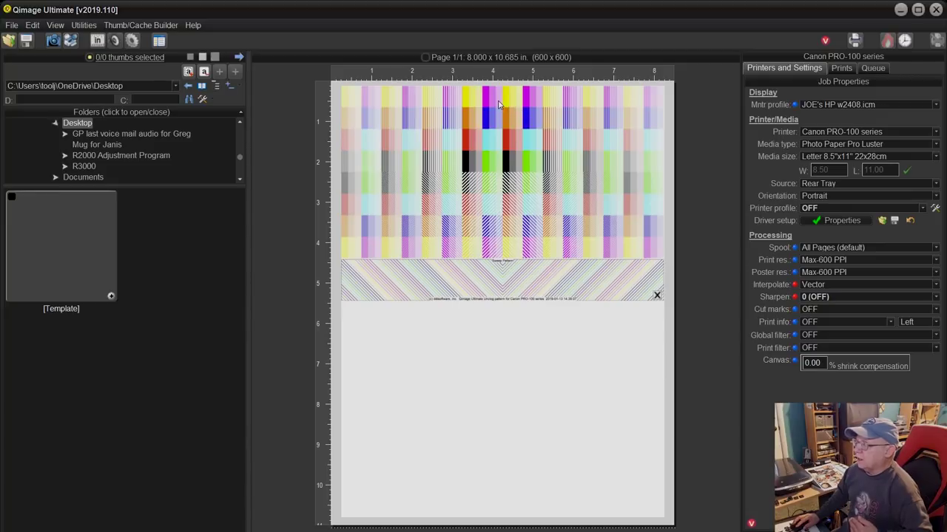
mouse_move(474, 100)
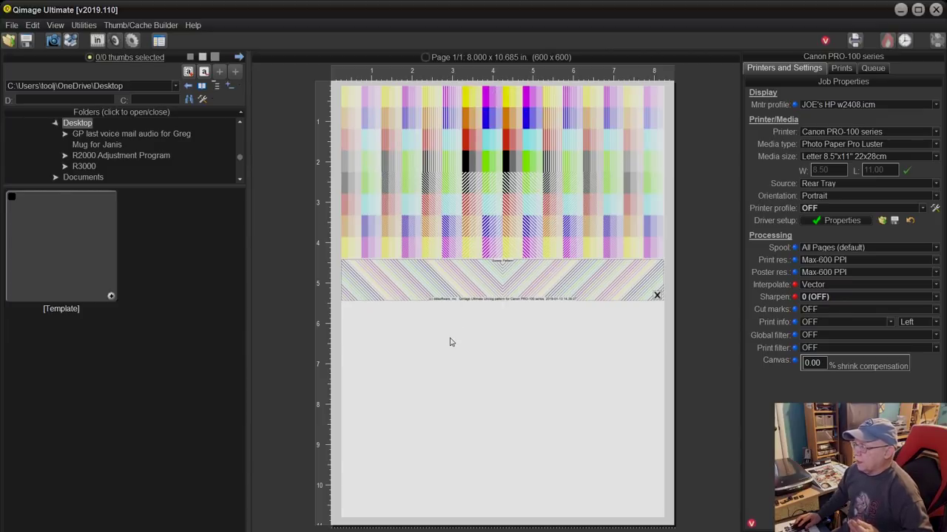
mouse_move(451, 342)
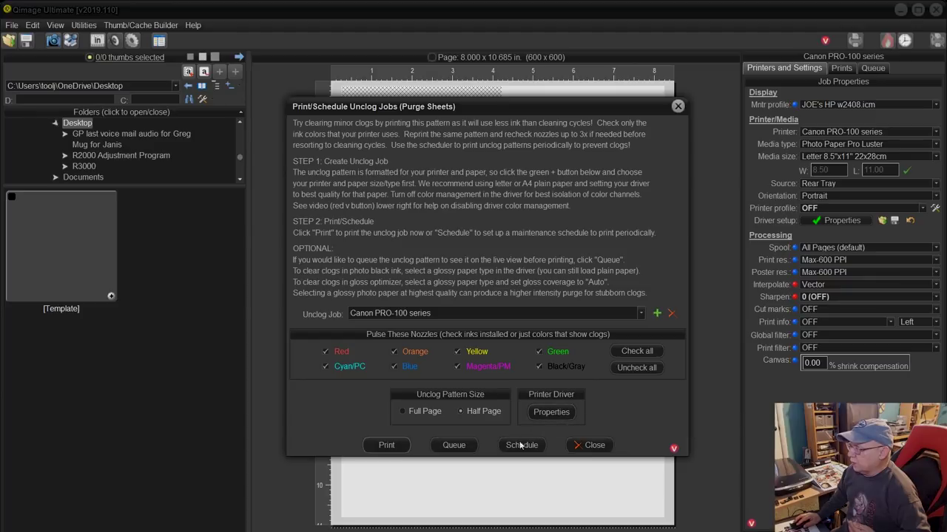
Review and accept the unclog schedule repeating every 3 days from January 14, 2019.
click(520, 445)
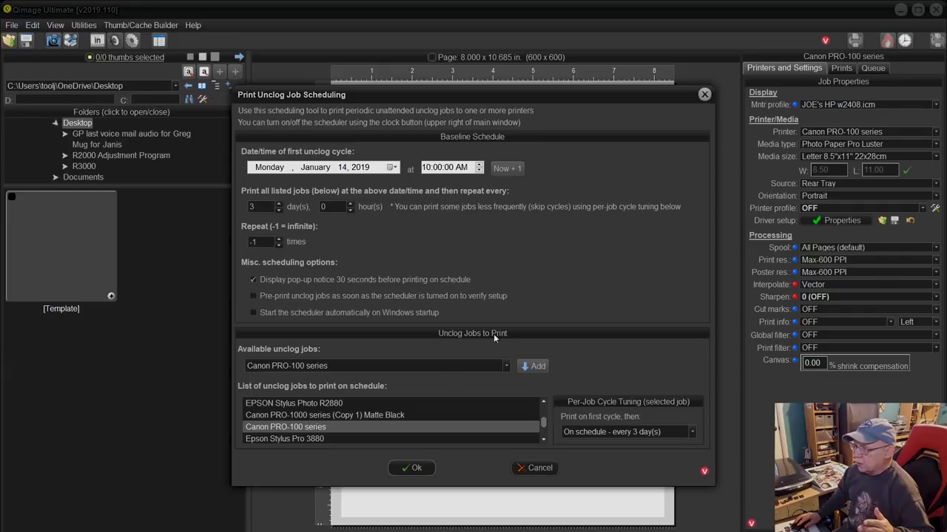
click(412, 468)
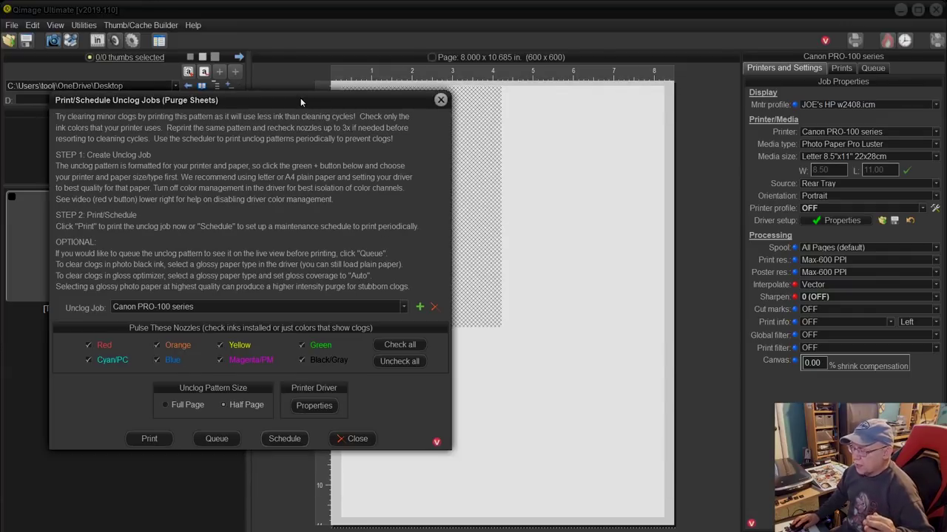
Switch the unclog pattern to Full Page and queue it at 8.00 x 10.69 in.
click(167, 405)
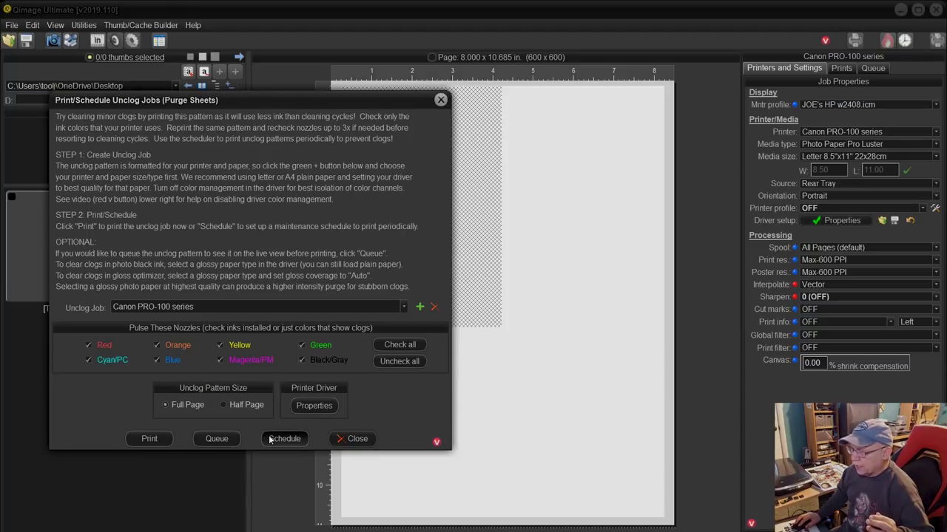
click(233, 441)
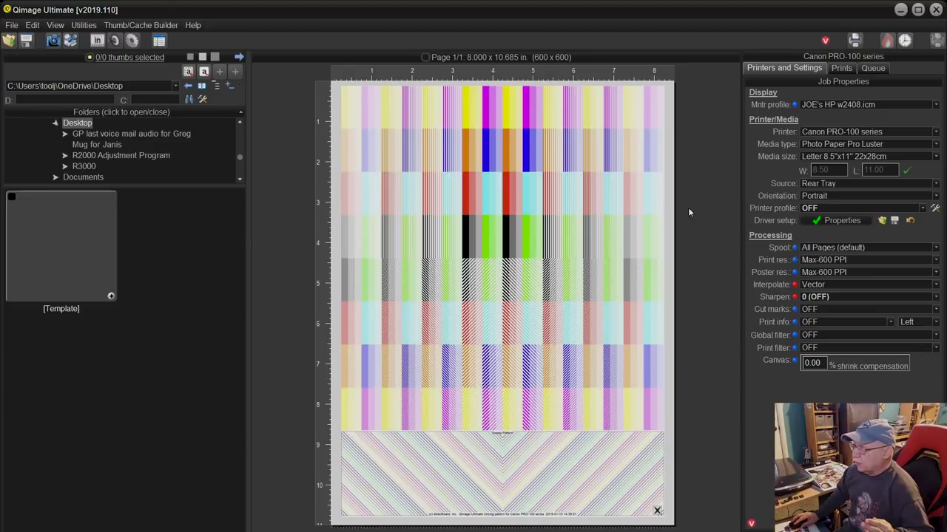
mouse_move(466, 148)
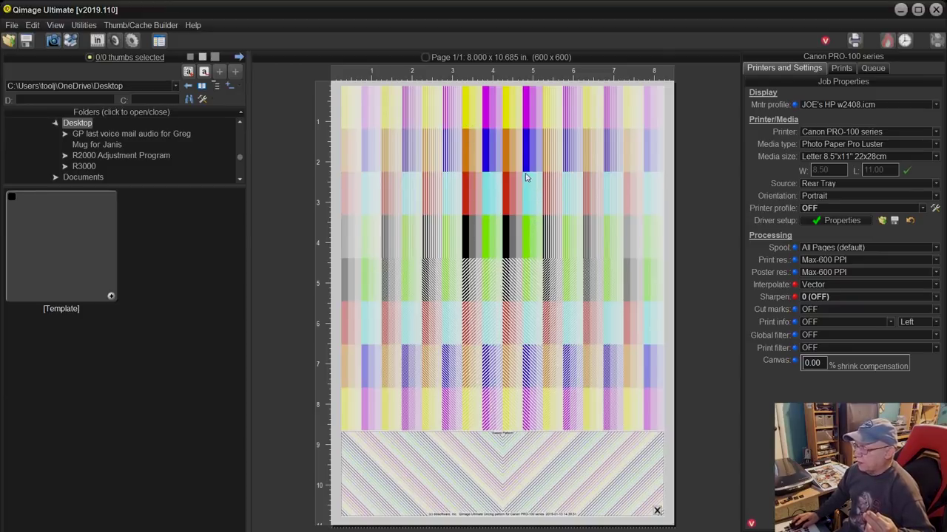
Go to the Matching tab of the Canon PRO-100 driver's Manual colour adjustment to set Color Correction to None.
click(819, 224)
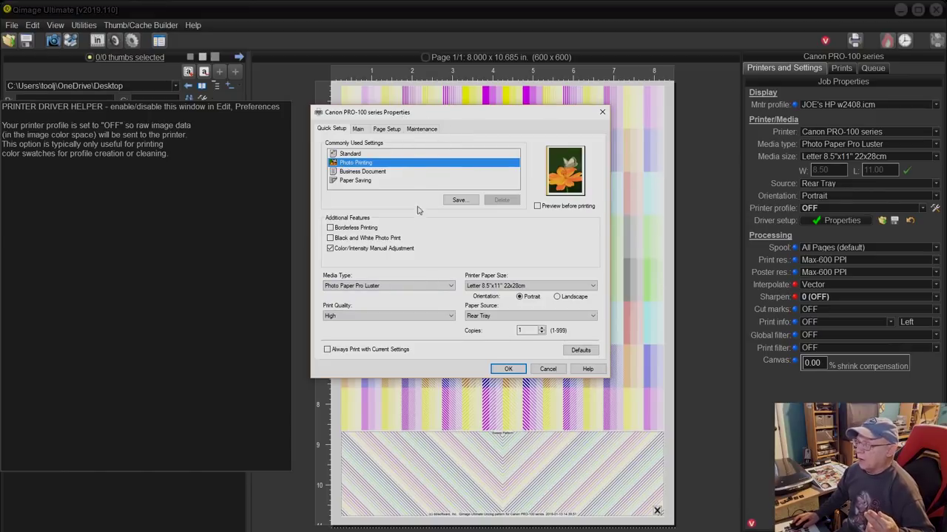
click(330, 249)
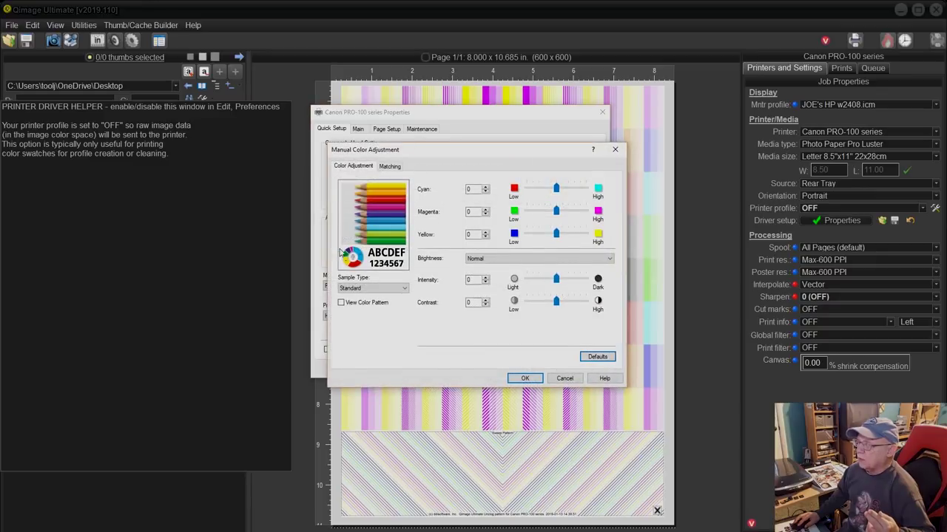
click(390, 166)
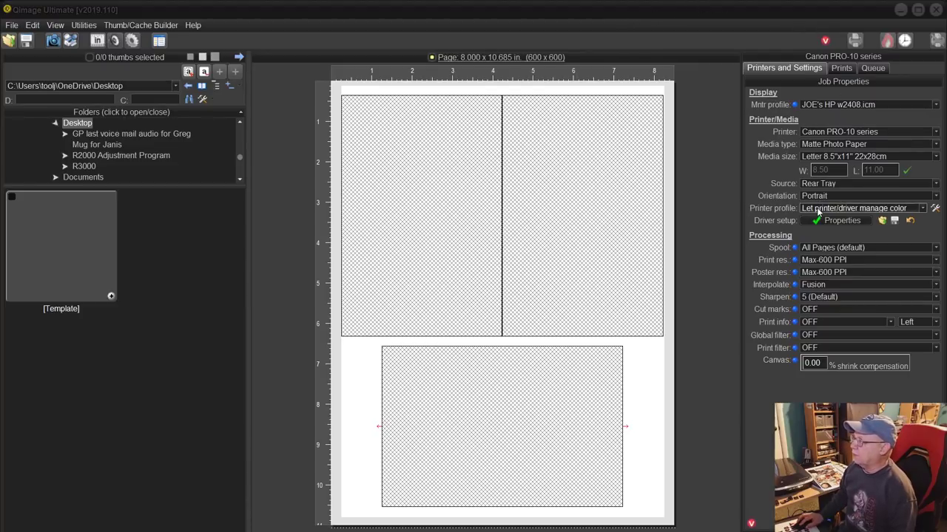
Set the printer profile to OFF and dismiss the warning, keeping driver-managed colour.
click(853, 208)
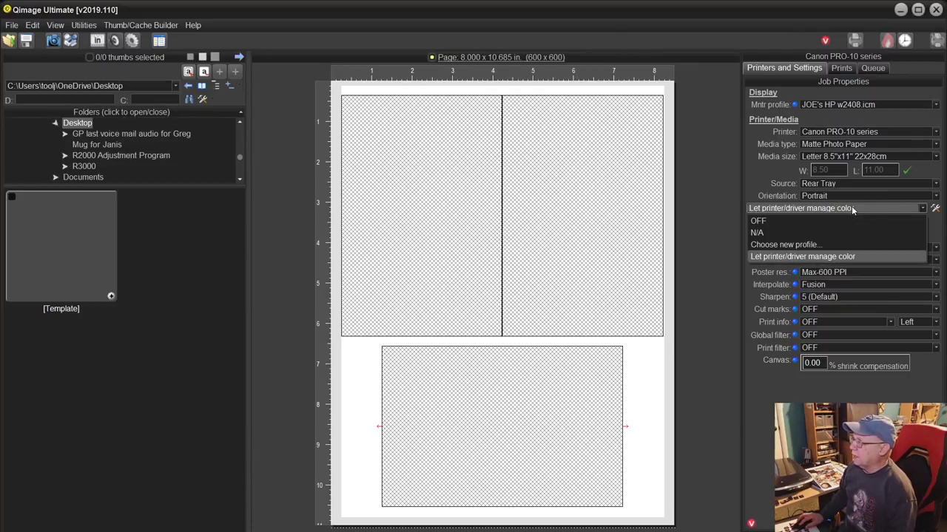
click(754, 221)
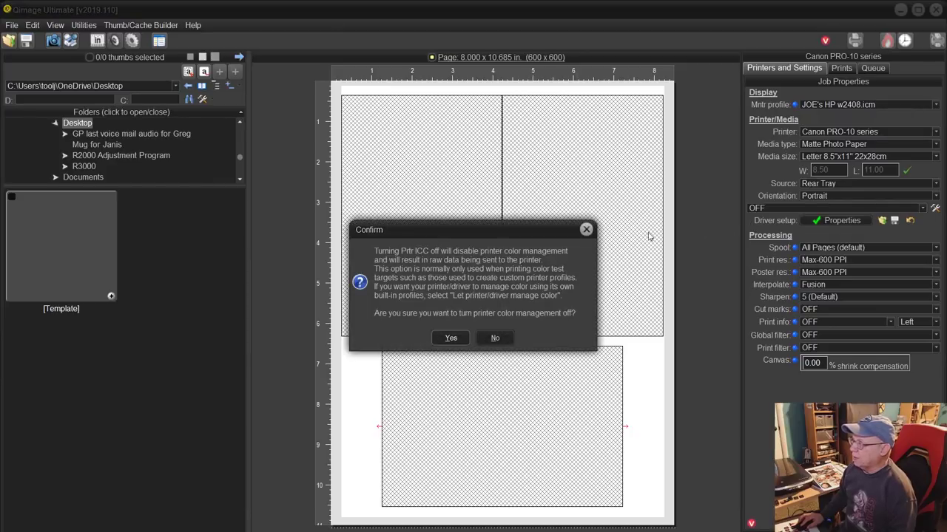
click(586, 229)
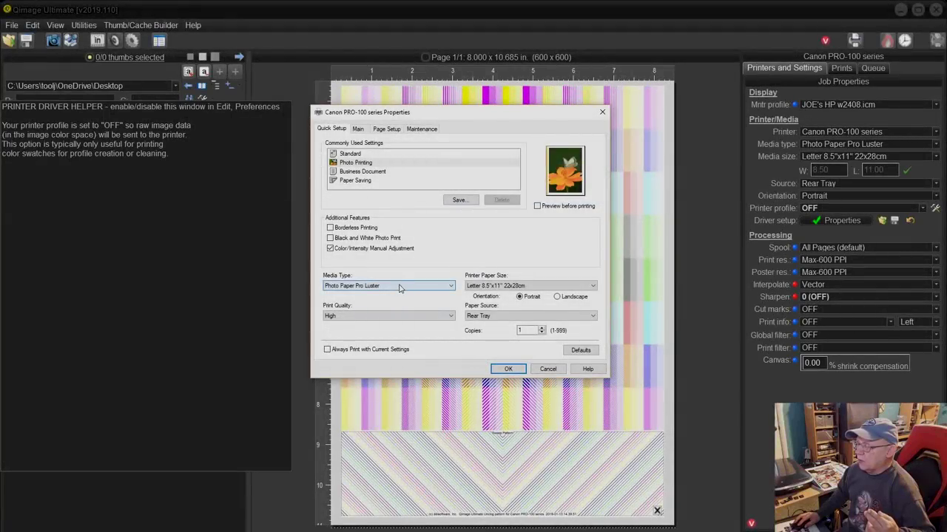
Set the Canon driver to Photo Paper Pro Luster media with High print quality.
click(399, 288)
click(372, 298)
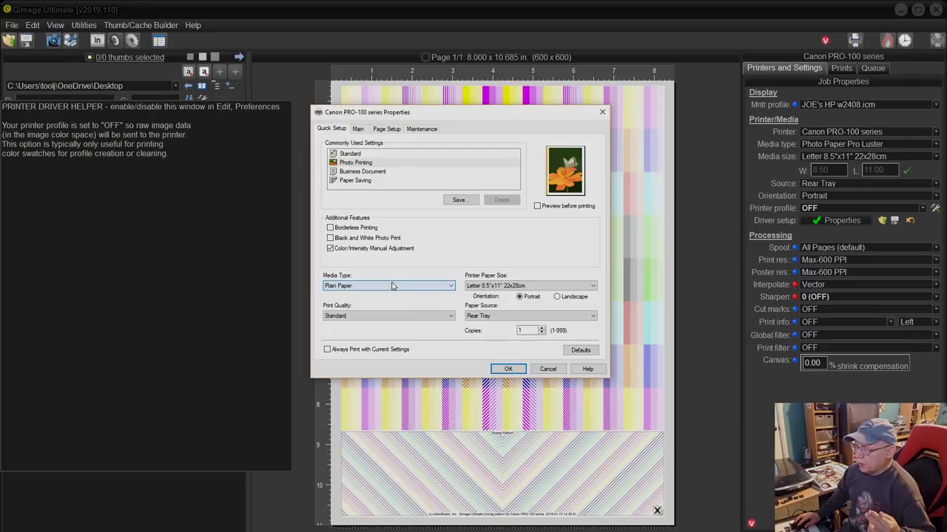
click(390, 289)
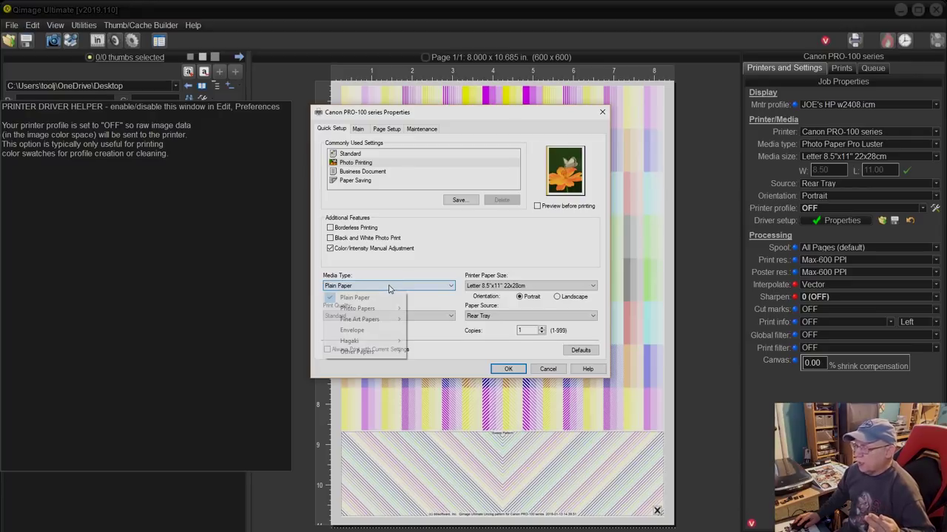
mouse_move(378, 315)
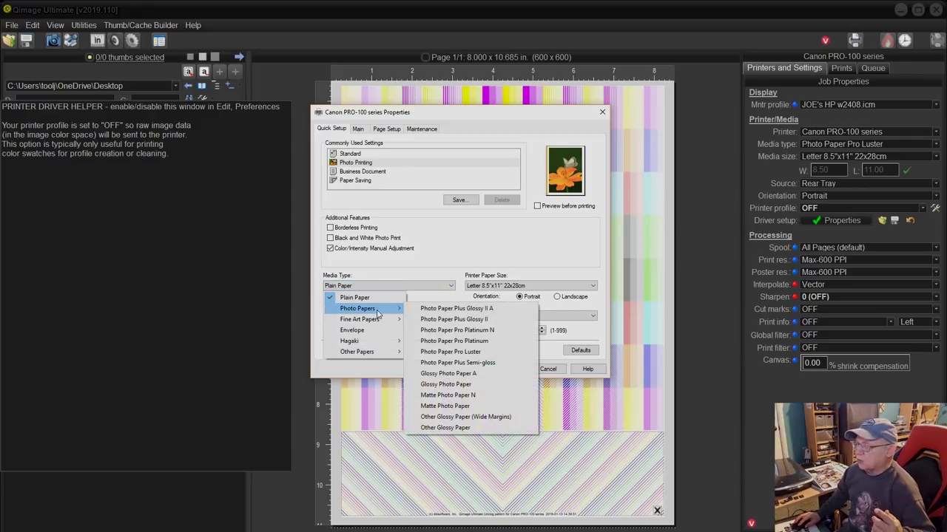
click(456, 353)
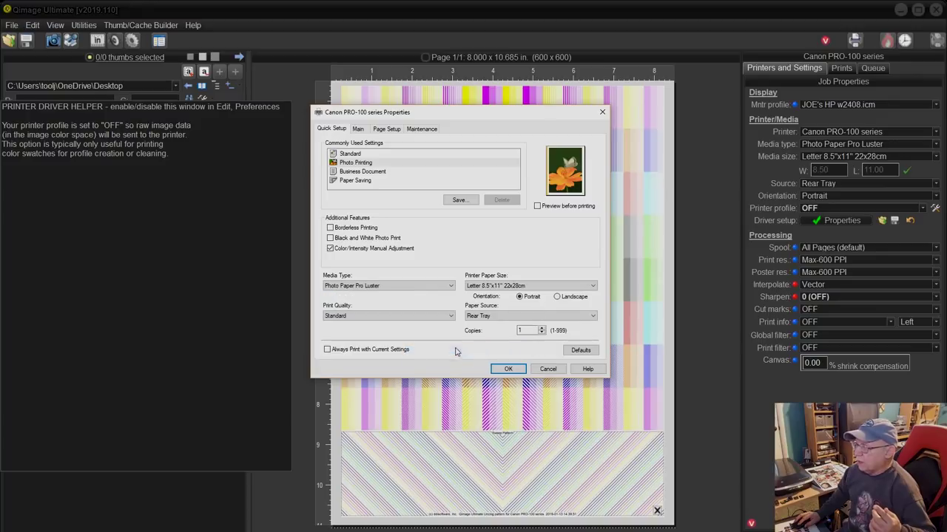
click(382, 319)
click(374, 326)
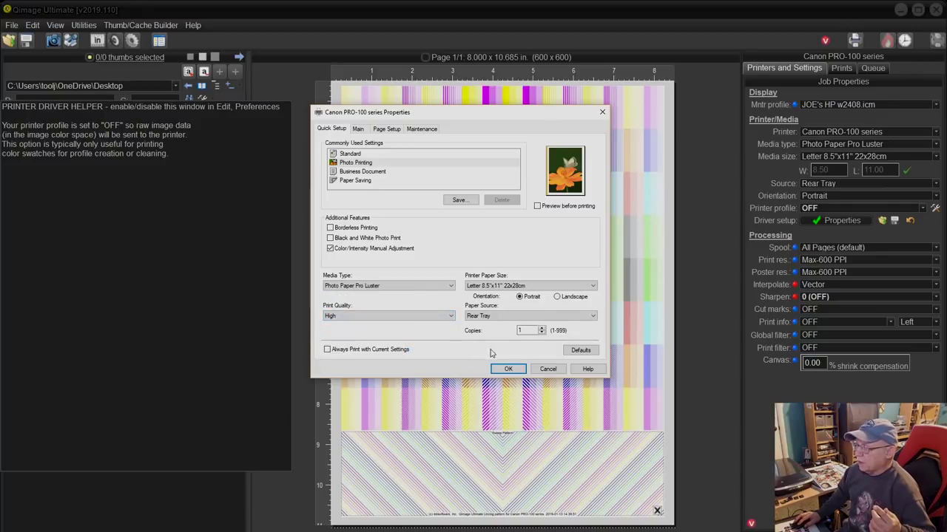
click(508, 369)
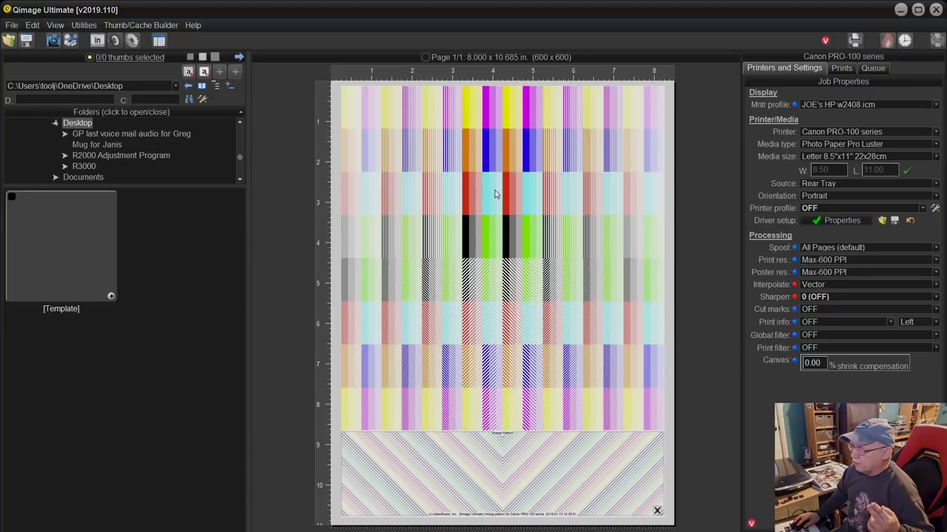
mouse_move(534, 185)
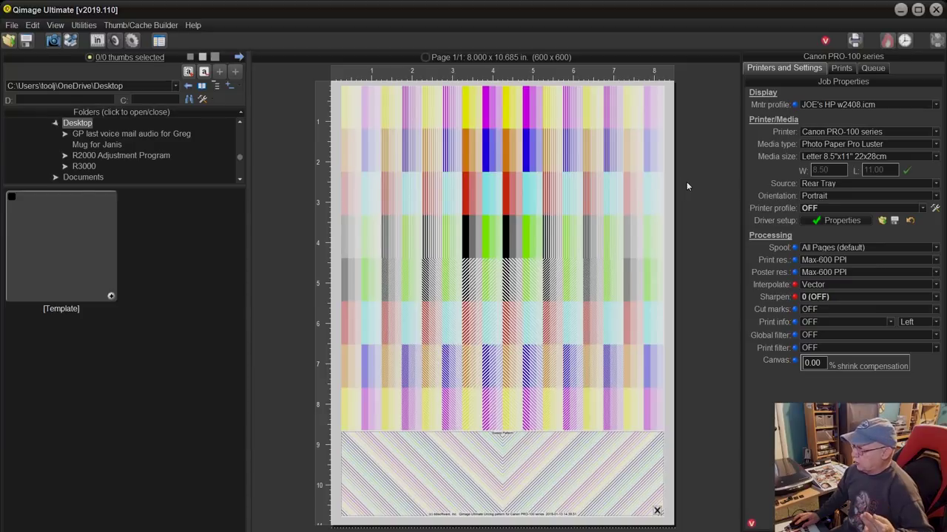
click(829, 131)
Switch to EPSON SC-P800 Series with driver mode Off (No Color Adjustment) and Max Quality.
click(793, 238)
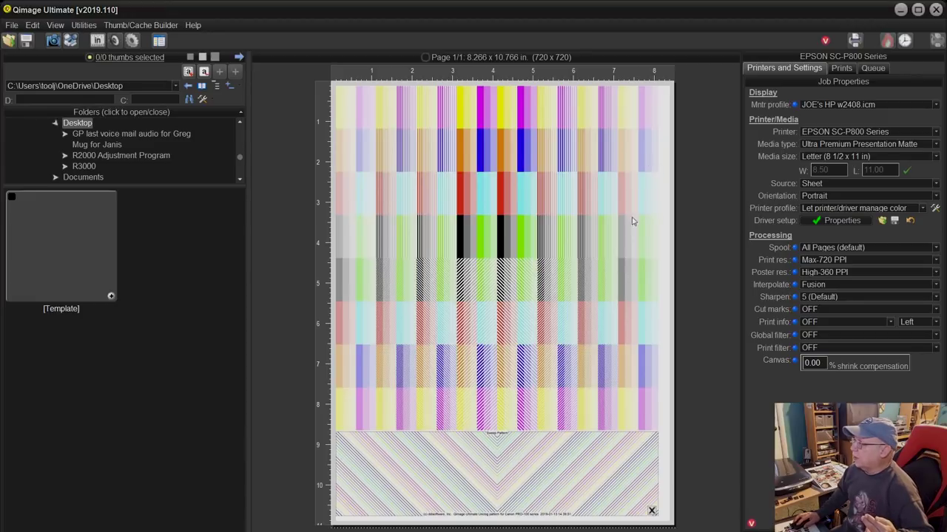
click(830, 220)
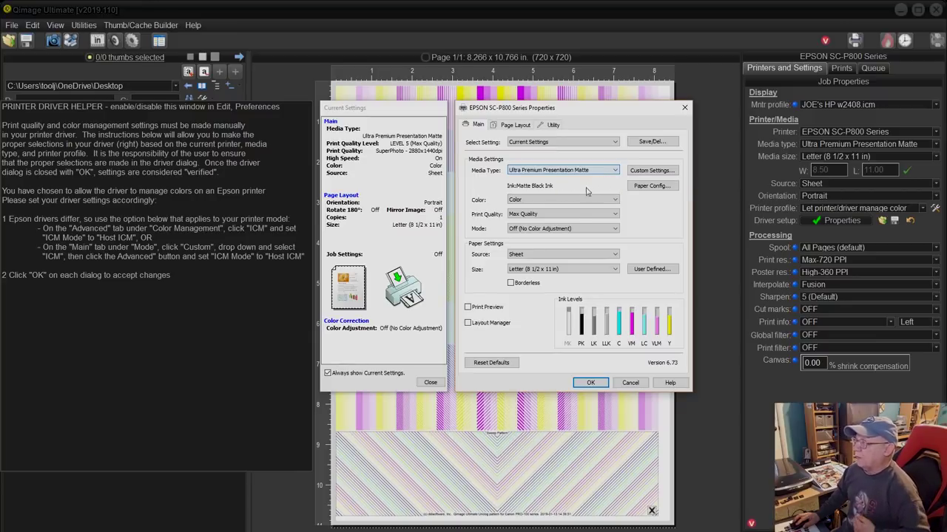
click(530, 230)
click(528, 237)
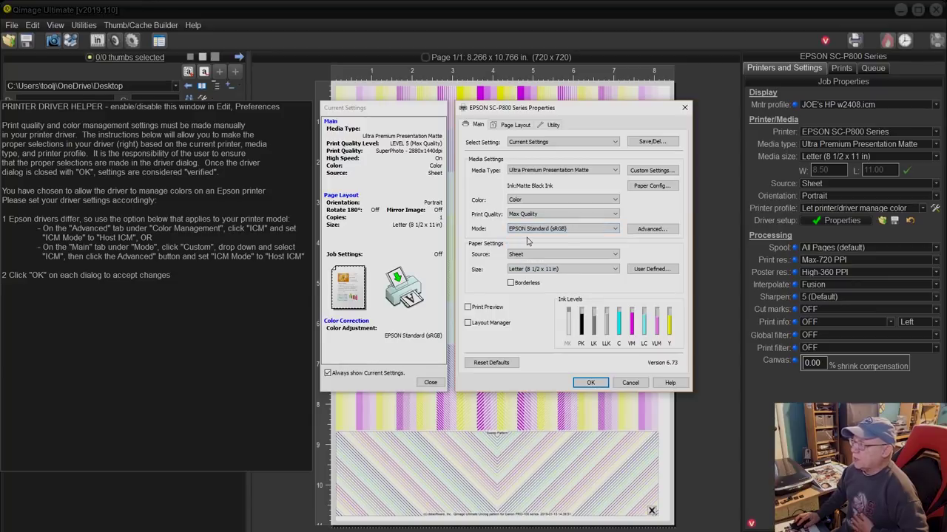
click(545, 231)
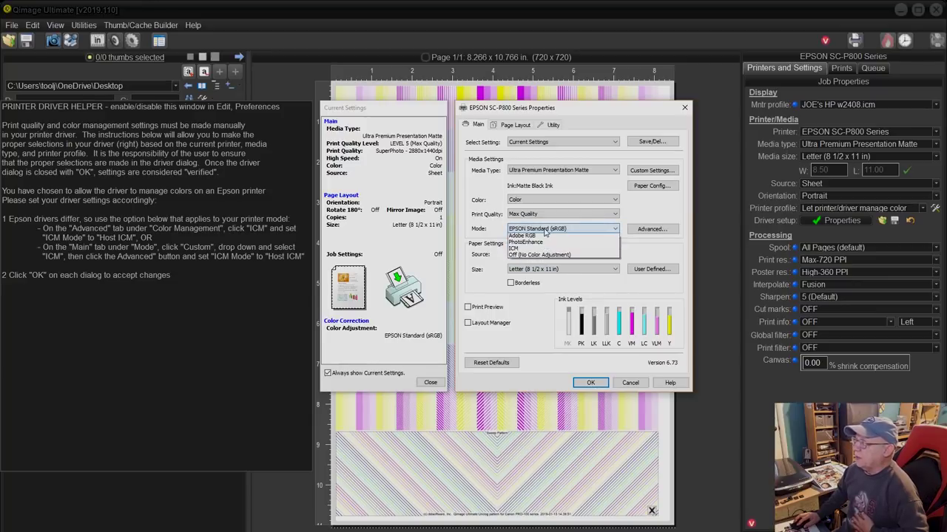
click(521, 264)
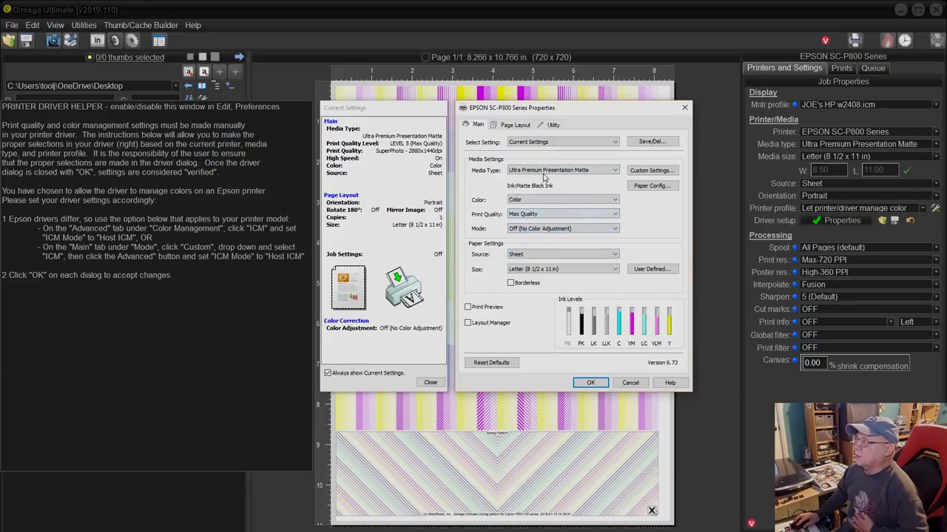
click(524, 214)
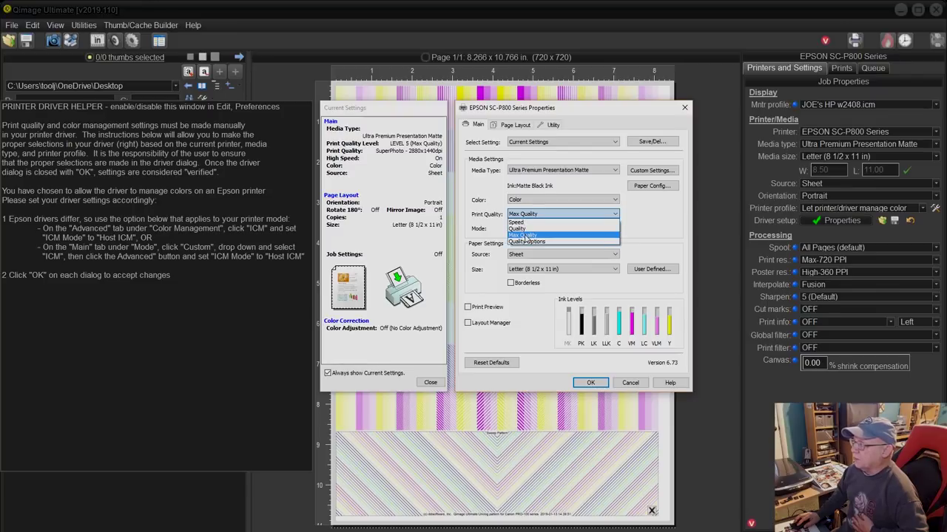
click(588, 385)
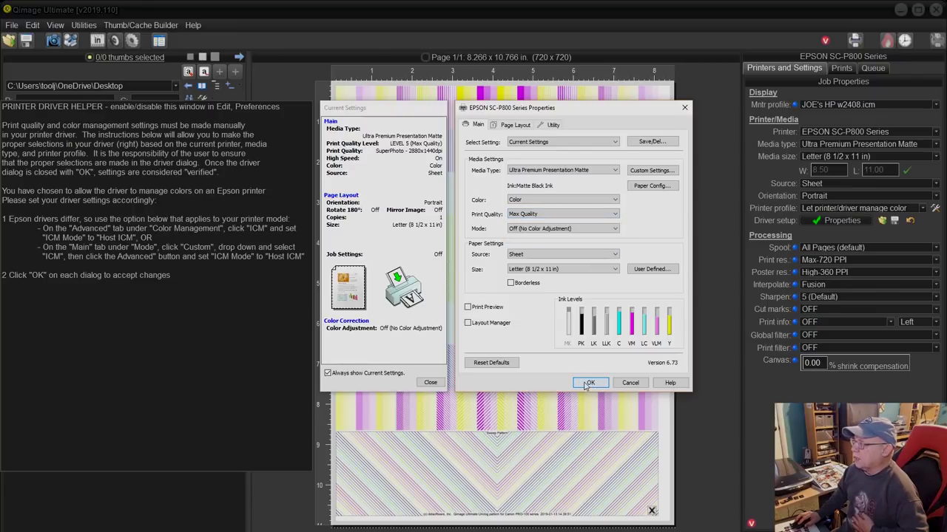
click(587, 384)
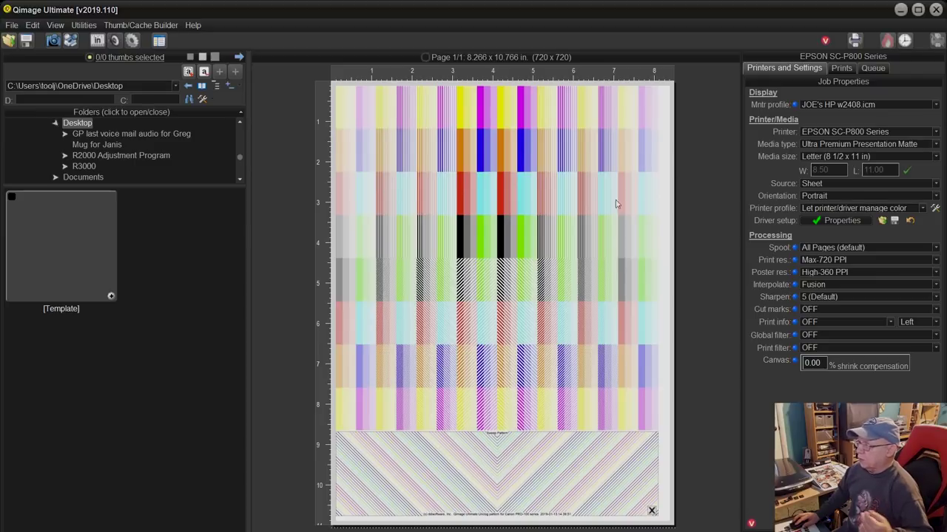
Reopen the Canon PRO-100 Unclog Jobs window and clear all nozzle selections.
click(11, 27)
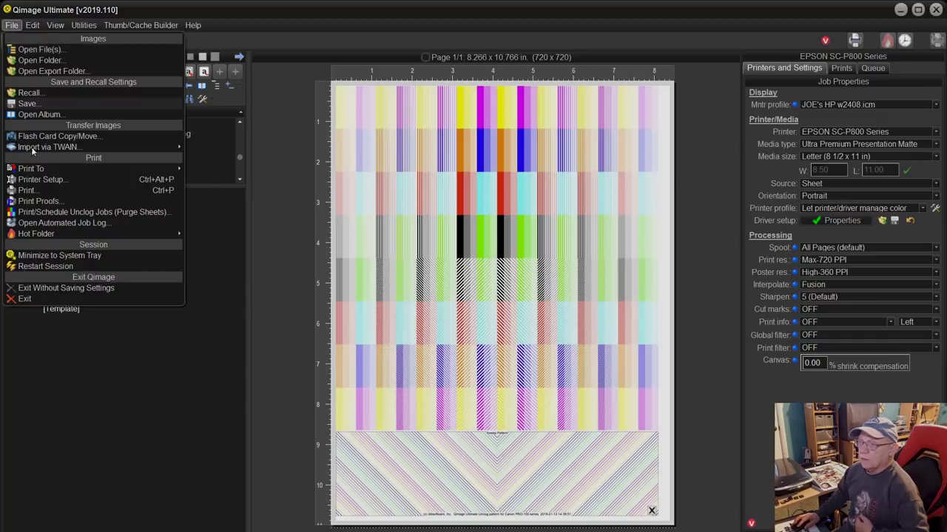
click(51, 217)
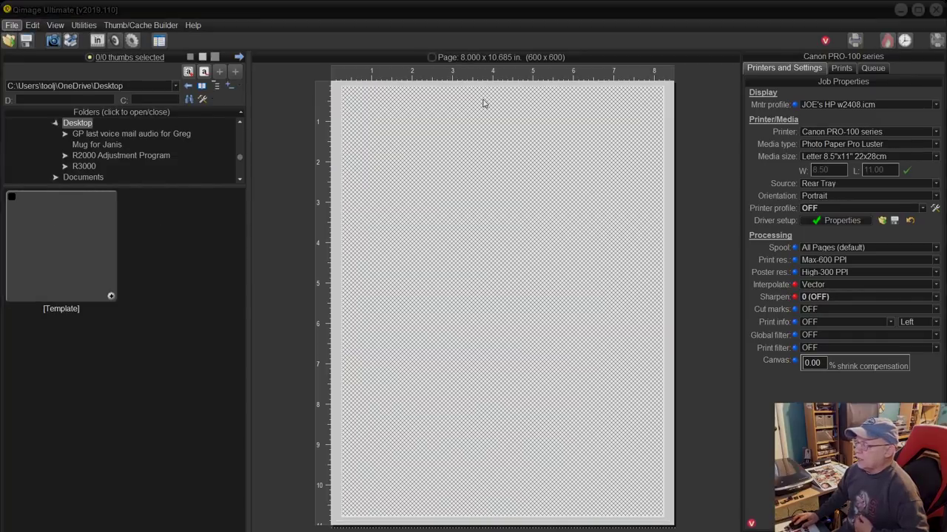
drag(513, 113, 531, 99)
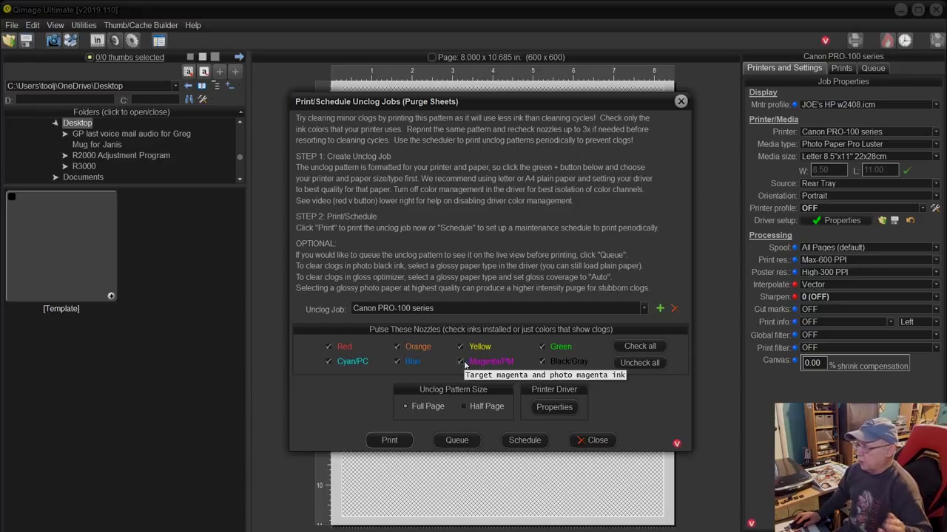
click(622, 364)
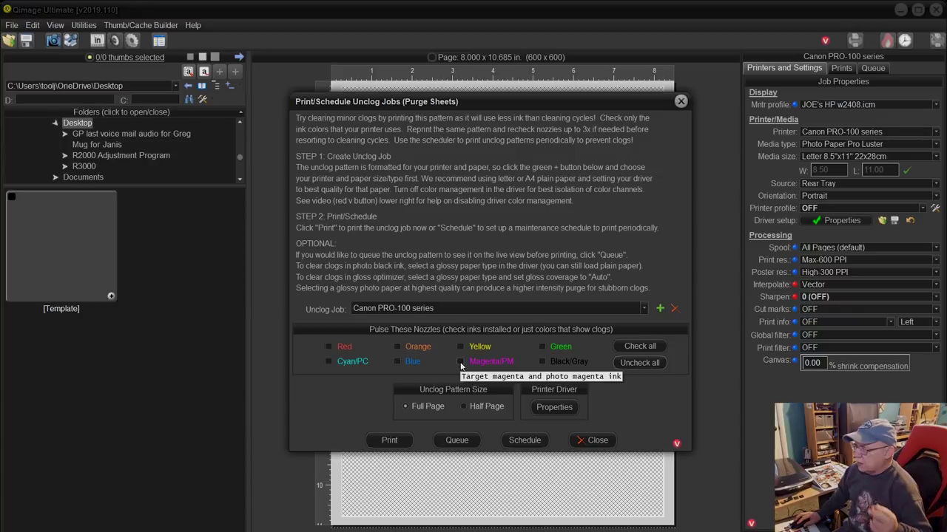
Queue the magenta-only full-page purge sheet, previewed at 8.00 x 10.69 in, 396 PPI.
click(466, 443)
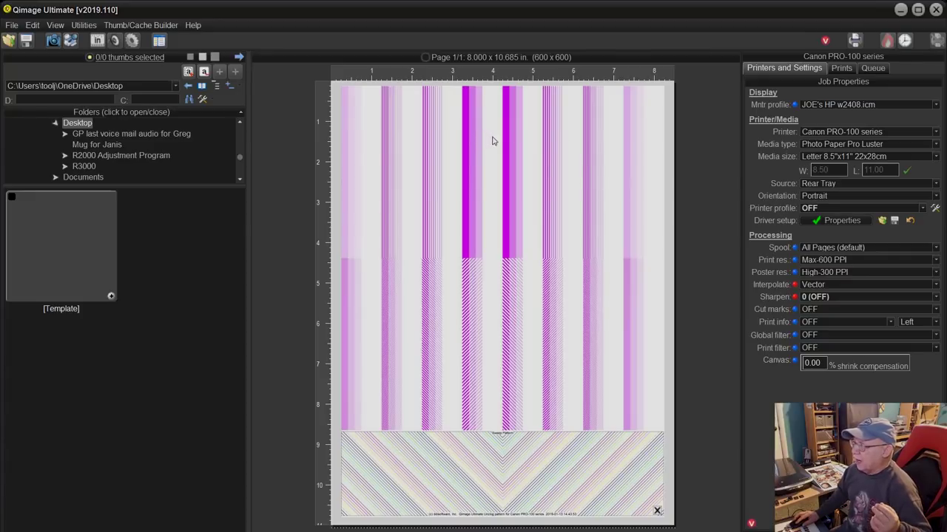
mouse_move(500, 139)
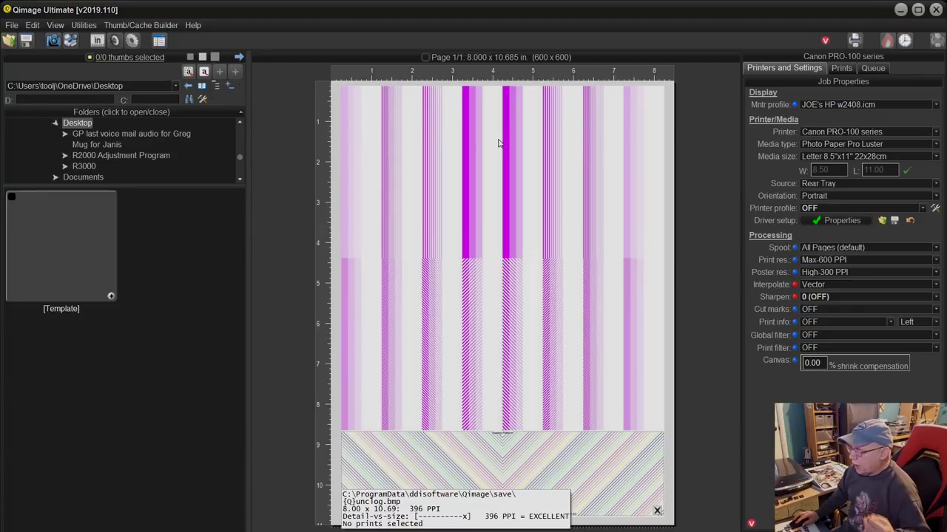
Queue a Canon PRO-100 unclog purge sheet pulsing both the Yellow and Magenta/PM nozzles.
click(9, 26)
click(92, 212)
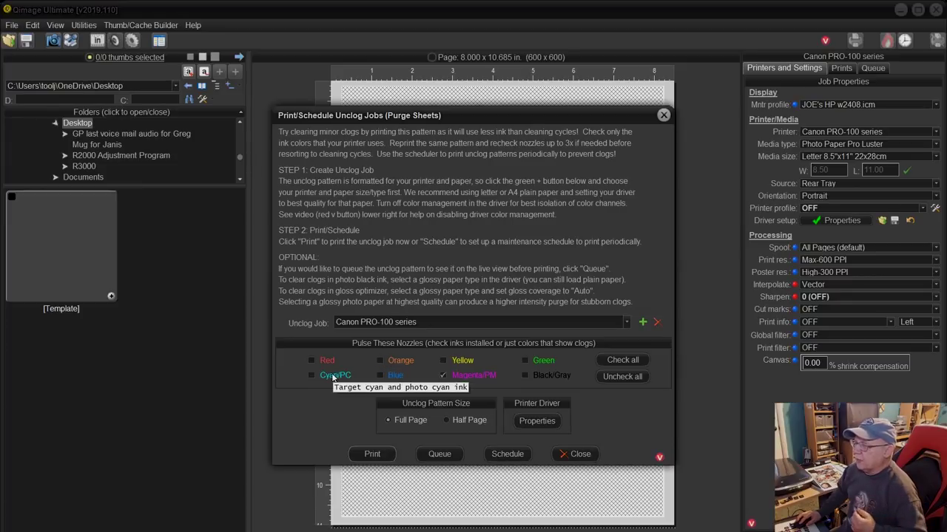
click(443, 361)
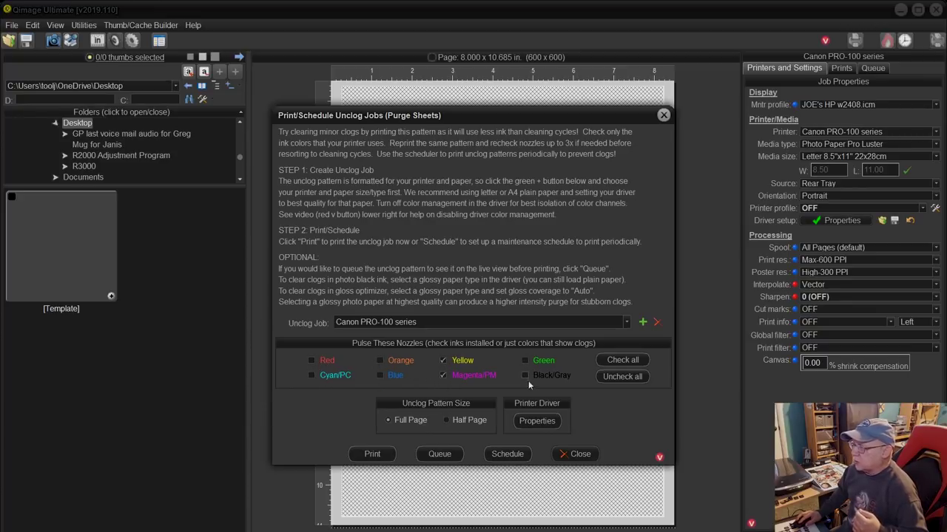
click(437, 454)
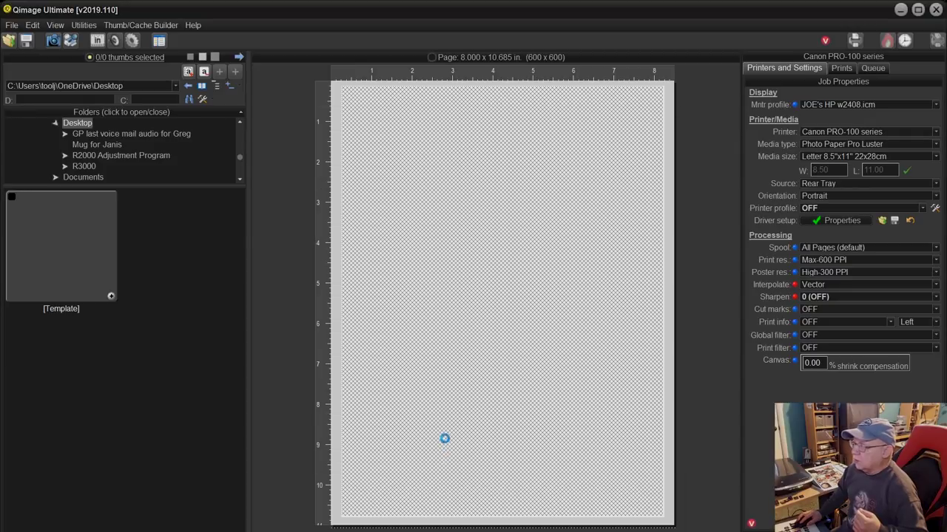